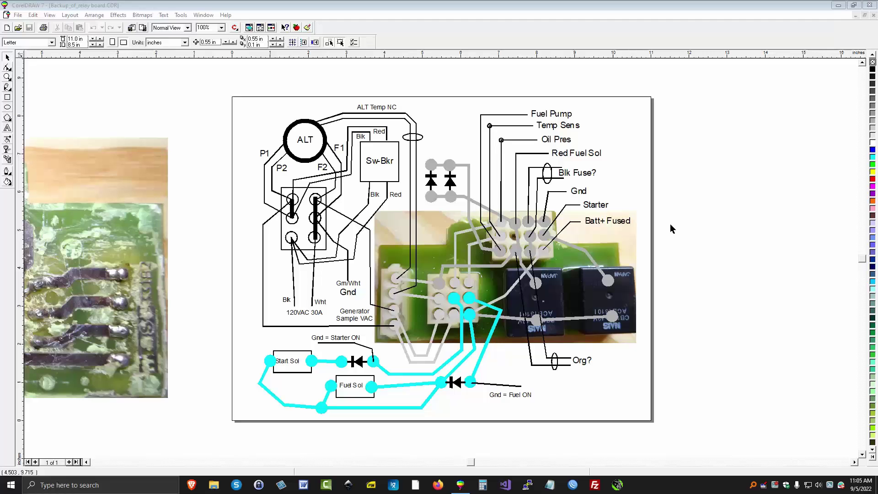
{"action": "left_click", "coordinate": [18, 16]}
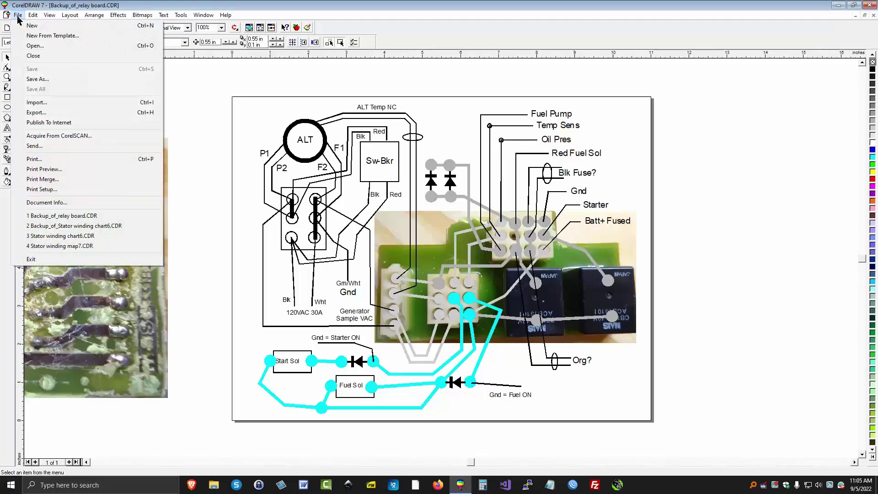
{"action": "left_click", "coordinate": [34, 104]}
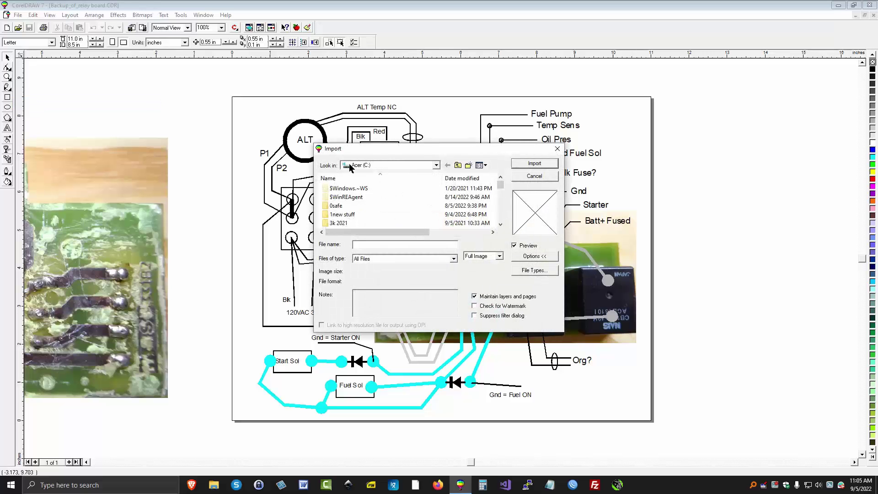
{"action": "left_click", "coordinate": [454, 259]}
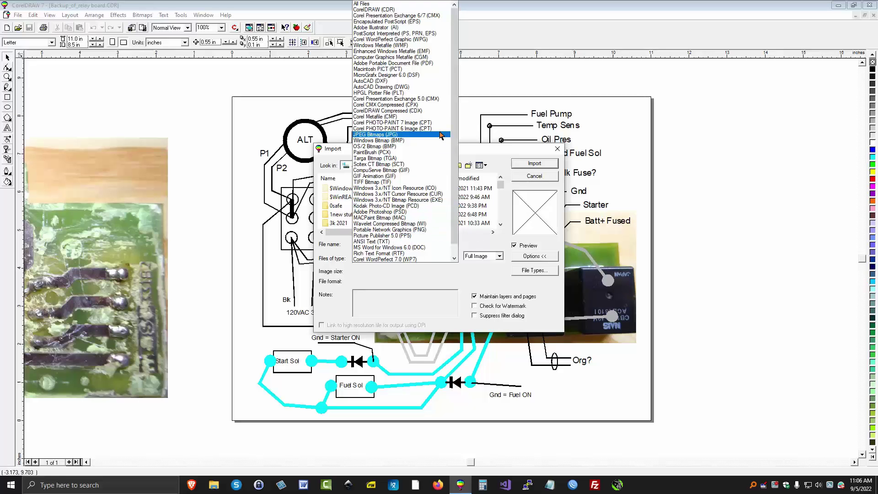
{"action": "left_click", "coordinate": [537, 291]}
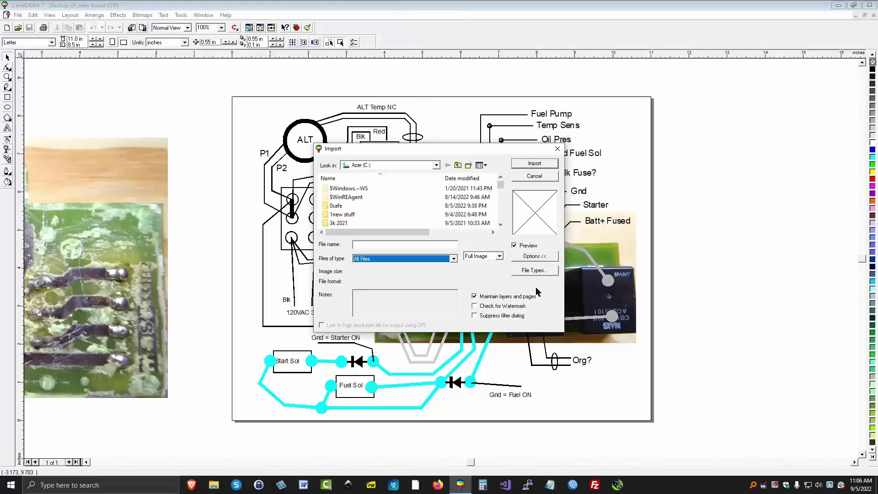
{"action": "left_click", "coordinate": [536, 178]}
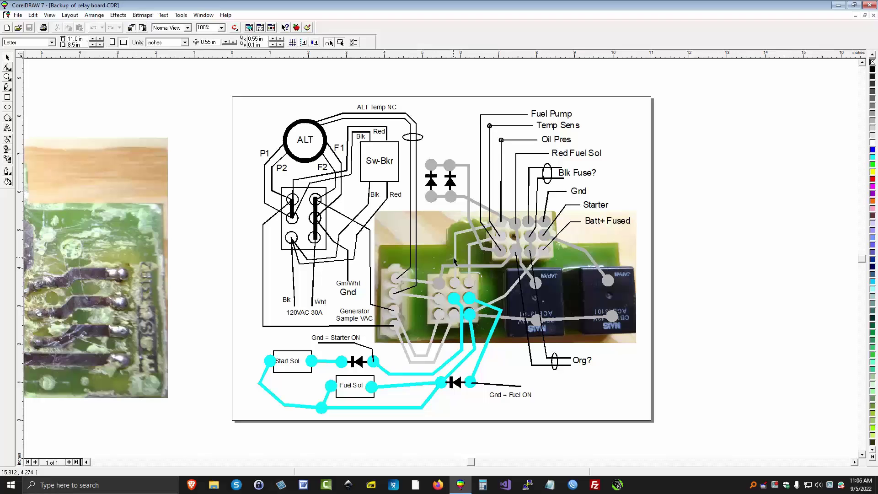
{"action": "left_click", "coordinate": [17, 15]}
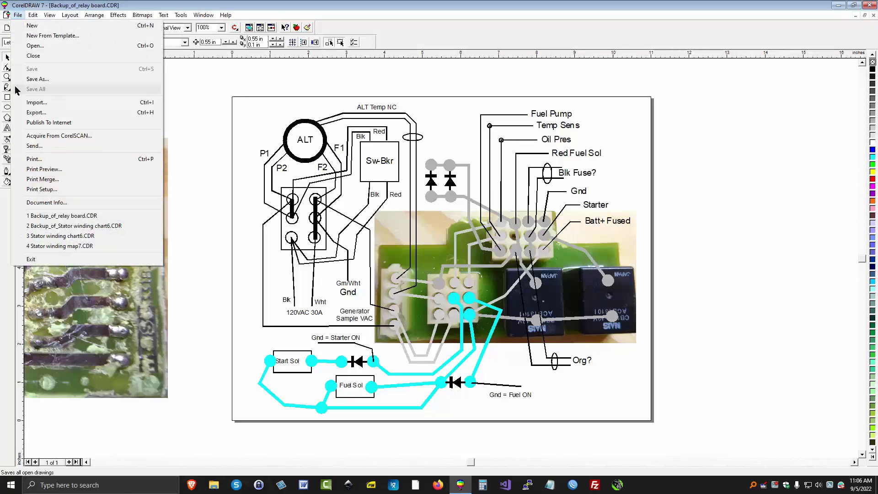
{"action": "left_click", "coordinate": [35, 203]}
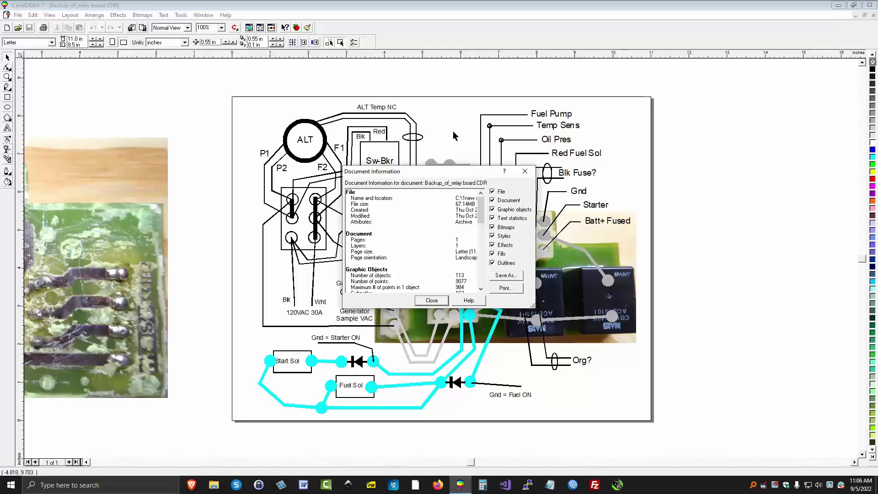
{"action": "scroll", "coordinate": [434, 205], "scroll_direction": "down", "scroll_amount": 4}
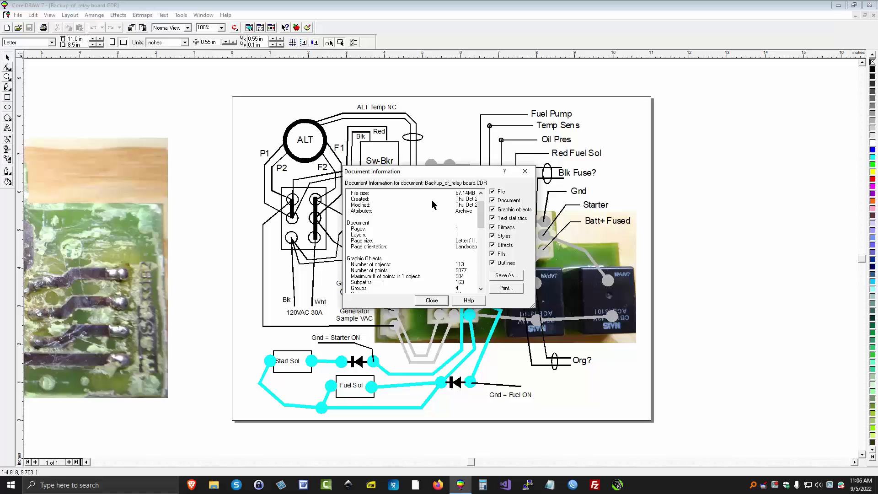
{"action": "scroll", "coordinate": [434, 205], "scroll_direction": "down", "scroll_amount": 6}
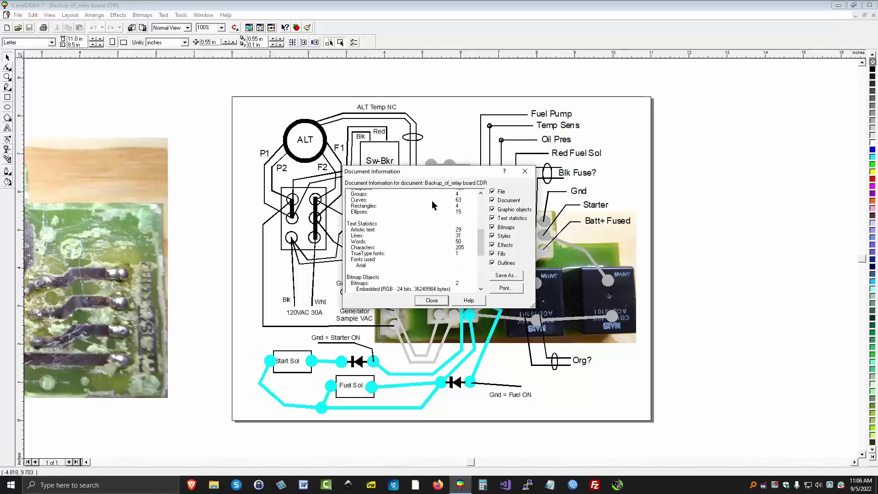
{"action": "scroll", "coordinate": [434, 205], "scroll_direction": "down", "scroll_amount": 3}
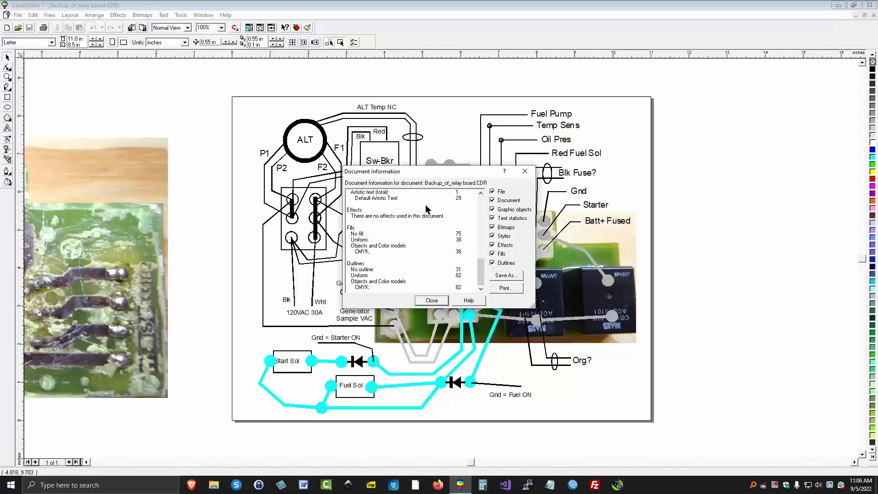
{"action": "scroll", "coordinate": [427, 209], "scroll_direction": "up", "scroll_amount": 12}
{"action": "scroll", "coordinate": [427, 209], "scroll_direction": "up", "scroll_amount": 1}
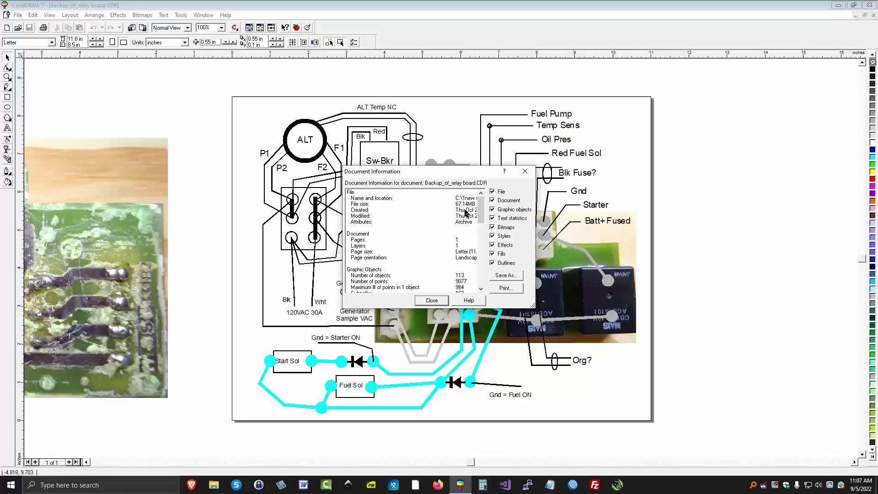
{"action": "left_click", "coordinate": [431, 302]}
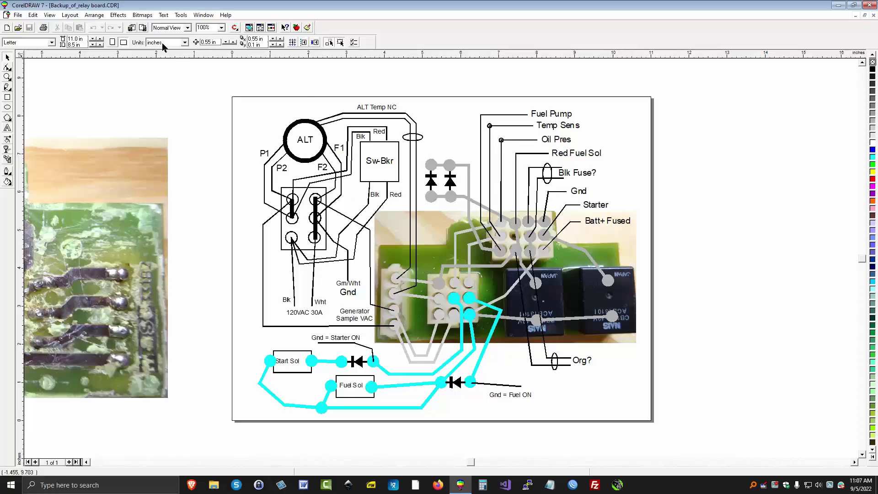
Open the program Options on the Advanced settings to review auto-backup every 5 minutes
{"action": "left_click", "coordinate": [180, 15]}
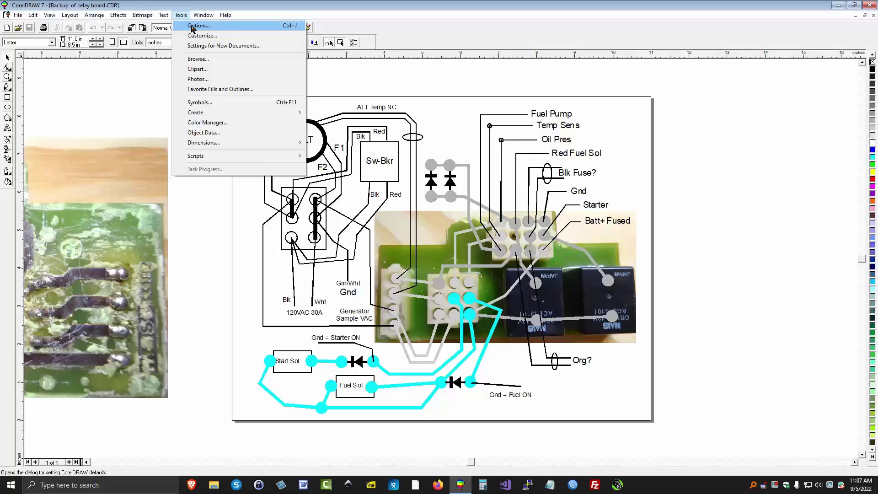
{"action": "left_click", "coordinate": [202, 25]}
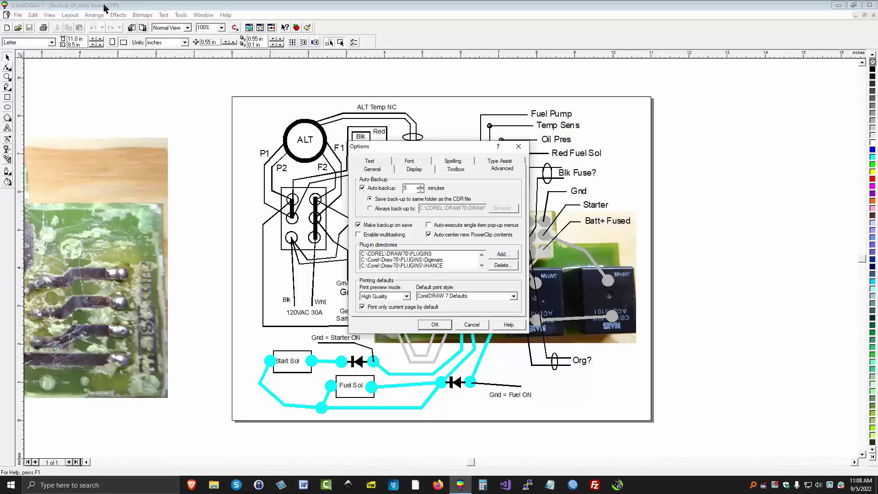
{"action": "left_click", "coordinate": [19, 17]}
Close Options, browse the CDR folder's drawings and backups in Open Drawing, then cancel
{"action": "left_click", "coordinate": [471, 325]}
{"action": "left_click", "coordinate": [18, 16]}
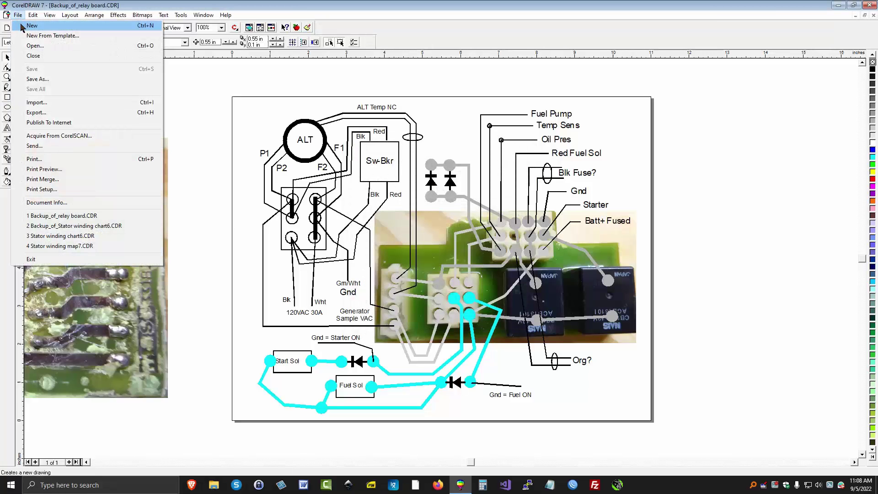
{"action": "left_click", "coordinate": [38, 47]}
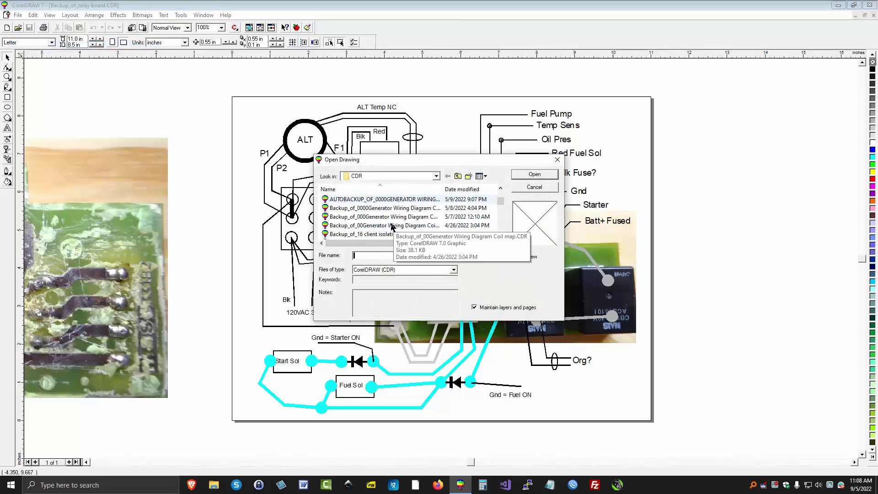
{"action": "scroll", "coordinate": [379, 223], "scroll_direction": "down", "scroll_amount": 1}
{"action": "scroll", "coordinate": [380, 224], "scroll_direction": "down", "scroll_amount": 10}
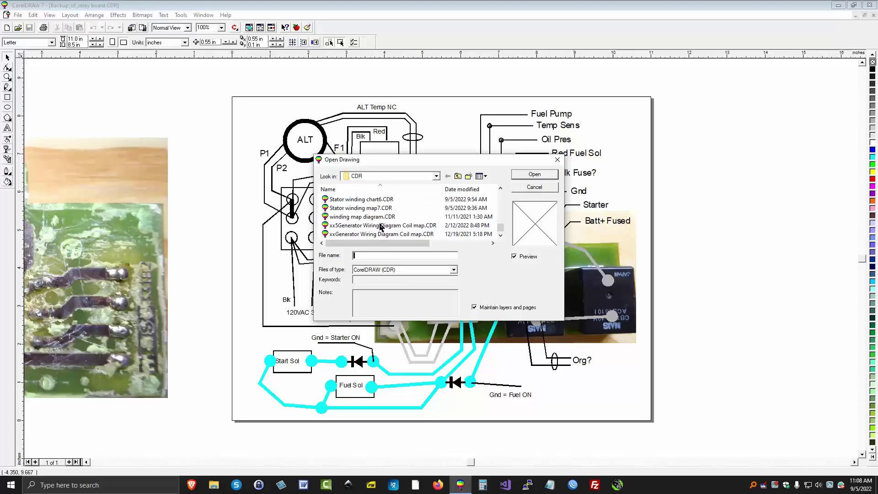
{"action": "scroll", "coordinate": [380, 226], "scroll_direction": "up", "scroll_amount": 10}
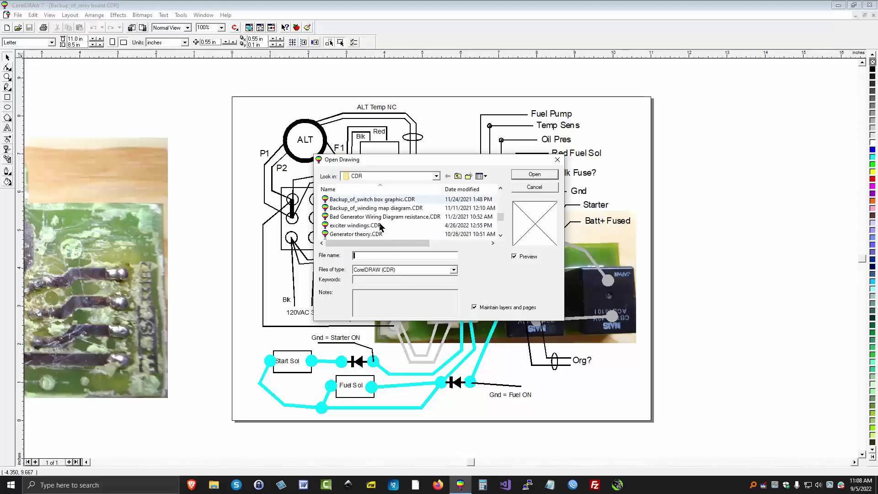
{"action": "left_click", "coordinate": [534, 188]}
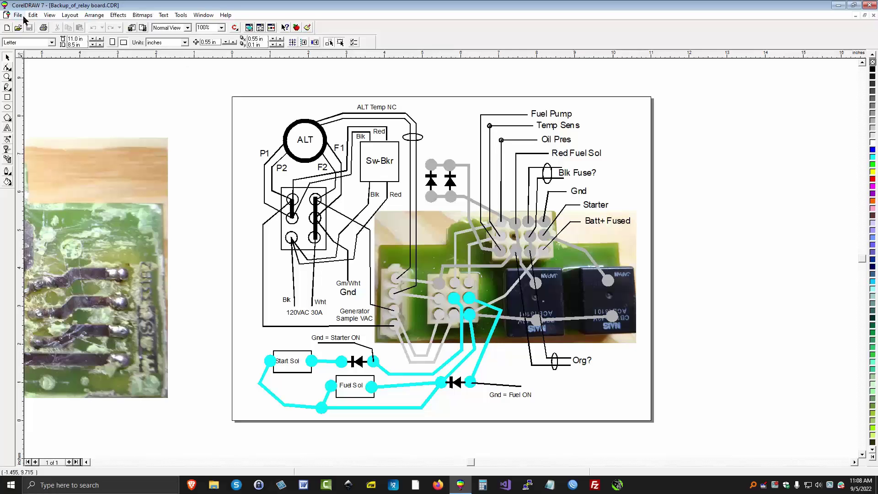
Reopen Options at the advanced settings showing 5-minute auto-backup and backup on save
{"action": "left_click", "coordinate": [19, 17]}
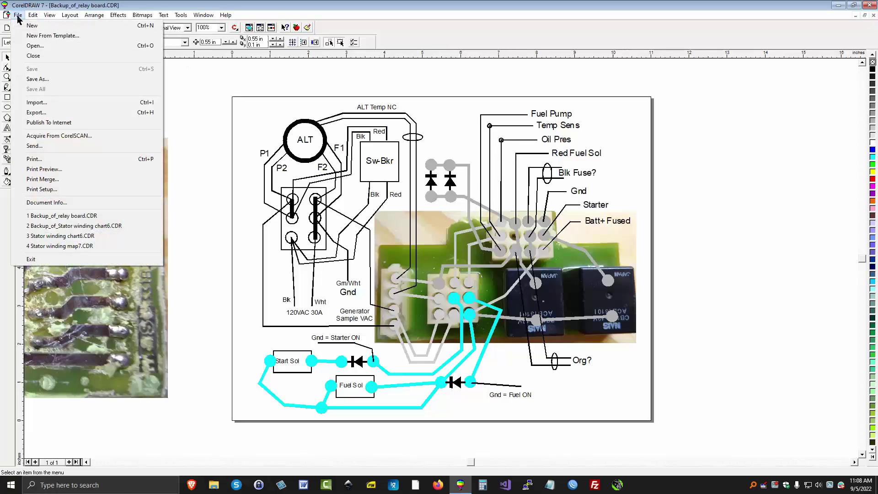
{"action": "left_click", "coordinate": [18, 17]}
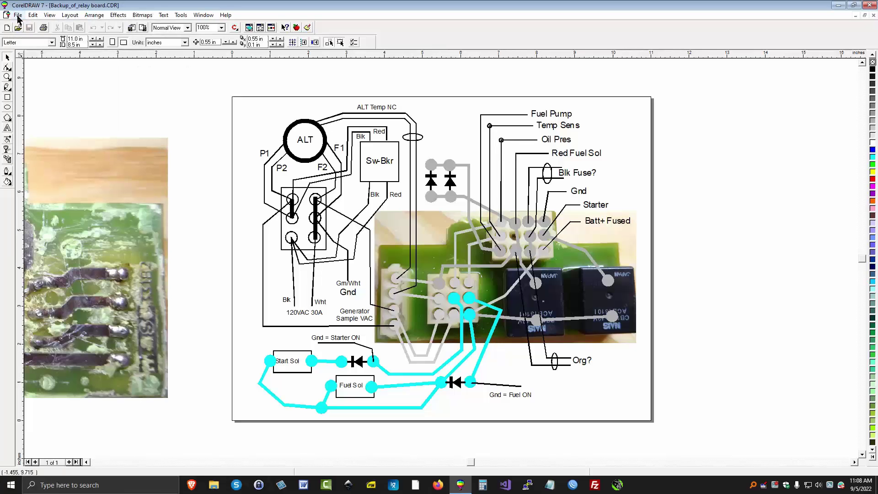
{"action": "left_click", "coordinate": [181, 15]}
{"action": "left_click", "coordinate": [192, 25]}
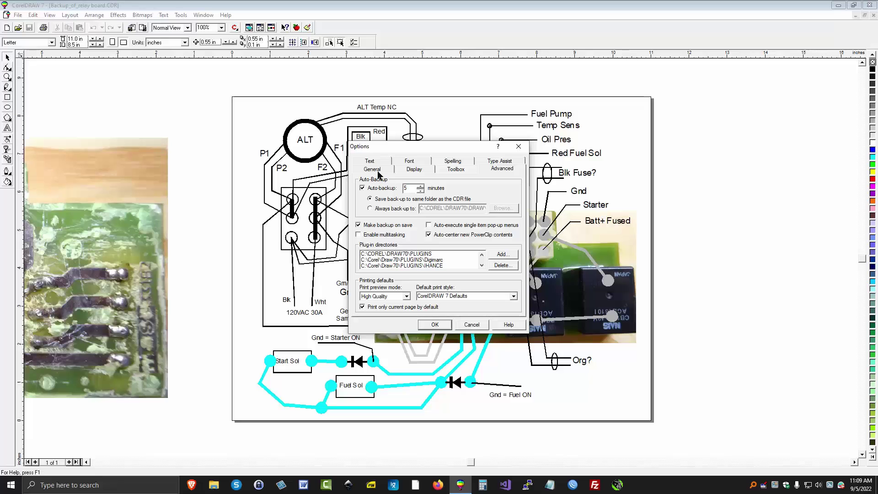
Browse the Display, Toolbox, Text, Font, Spelling and Type Assist option pages, then cancel unchanged
{"action": "left_click", "coordinate": [415, 170]}
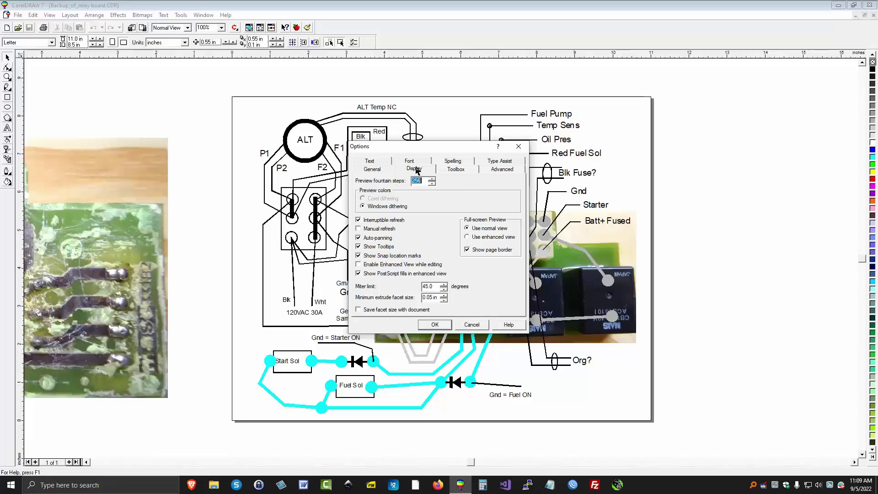
{"action": "left_click", "coordinate": [459, 170]}
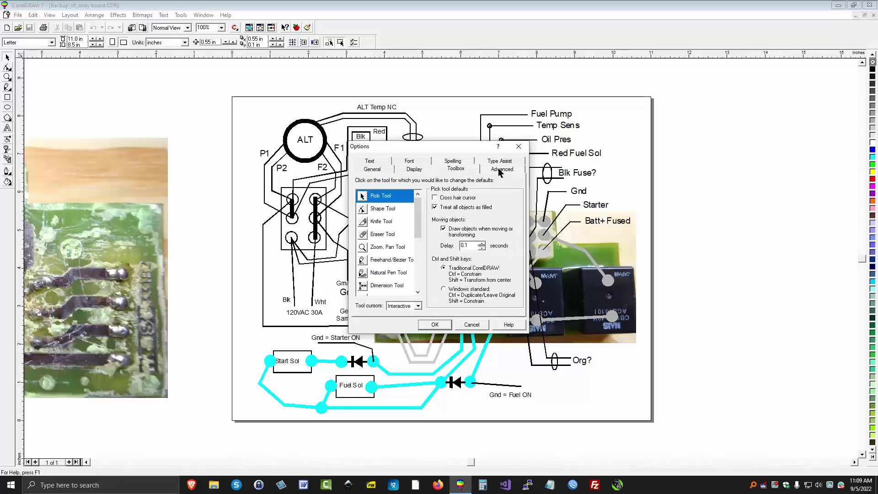
{"action": "left_click", "coordinate": [375, 162]}
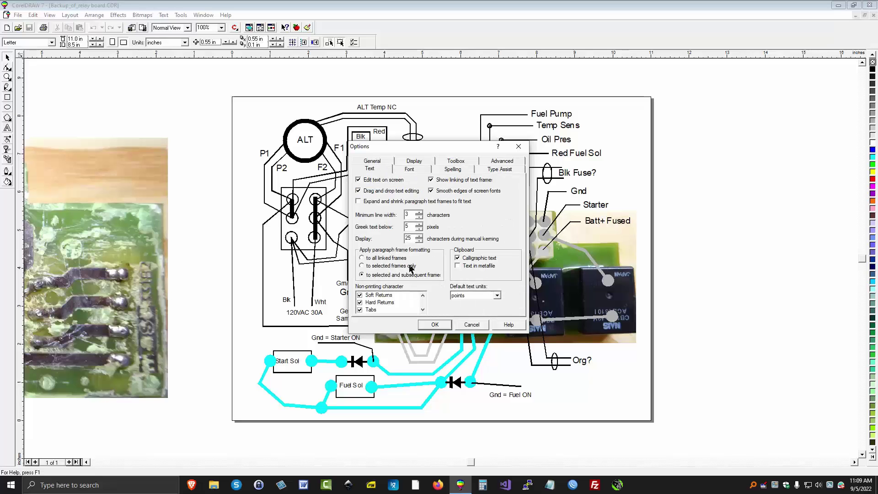
{"action": "left_click", "coordinate": [407, 170]}
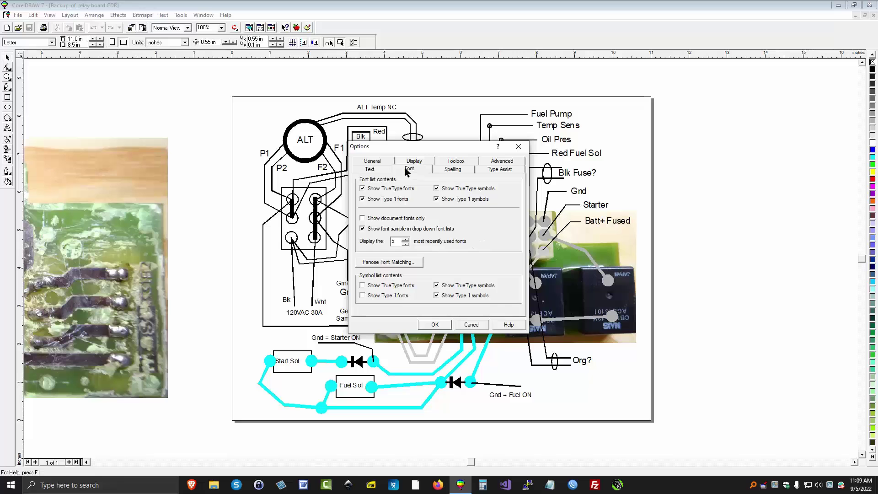
{"action": "left_click", "coordinate": [455, 171]}
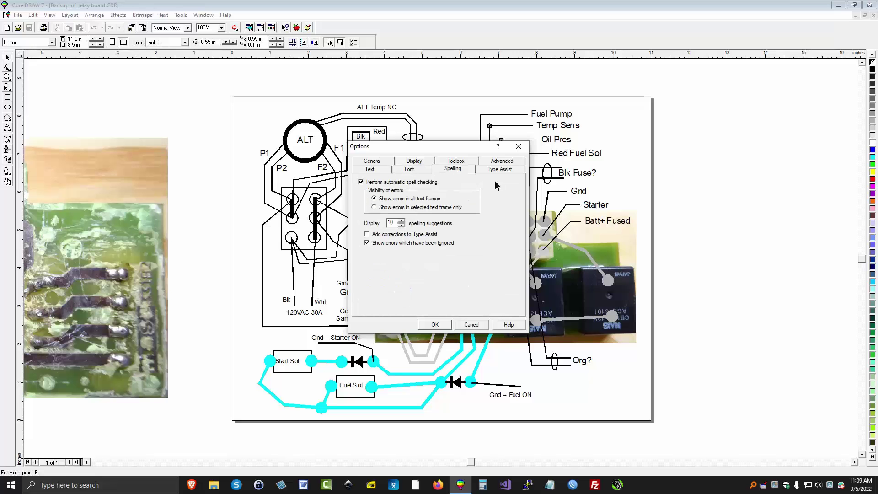
{"action": "left_click", "coordinate": [503, 170]}
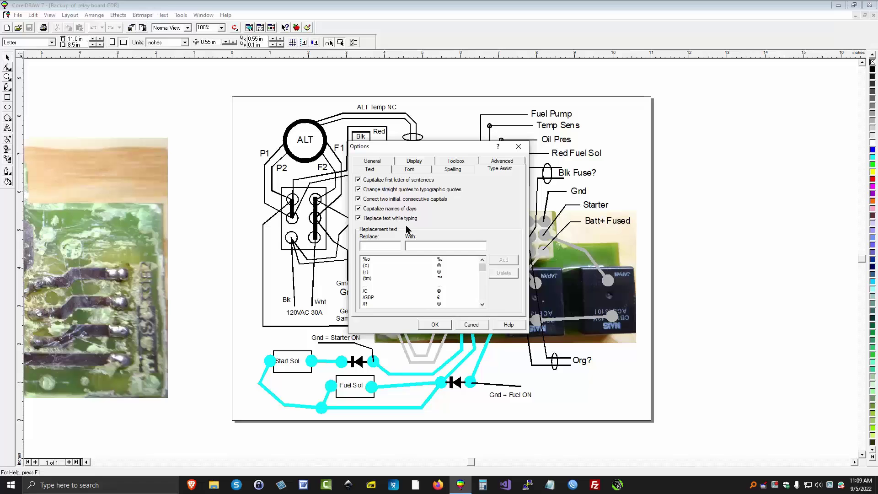
{"action": "left_click", "coordinate": [471, 325]}
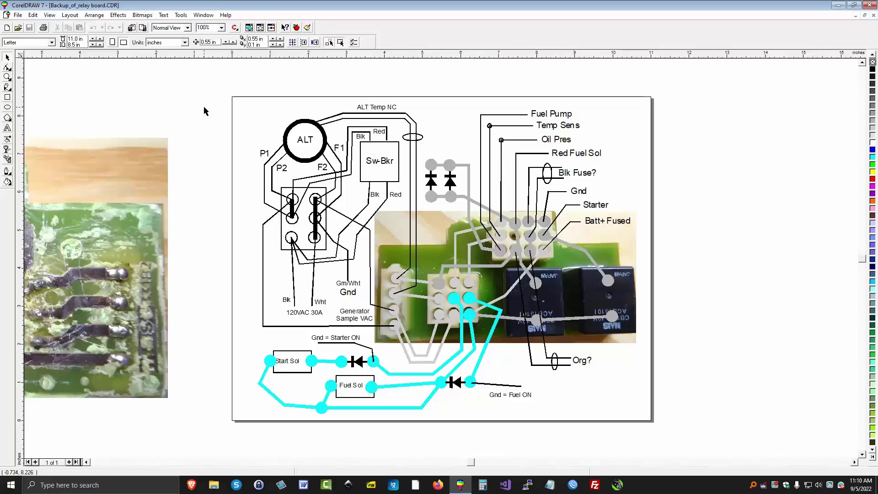
Open the Bitmaps menu and dismiss it, with the blank Letter drawing Graphic1 open
{"action": "left_click", "coordinate": [142, 15]}
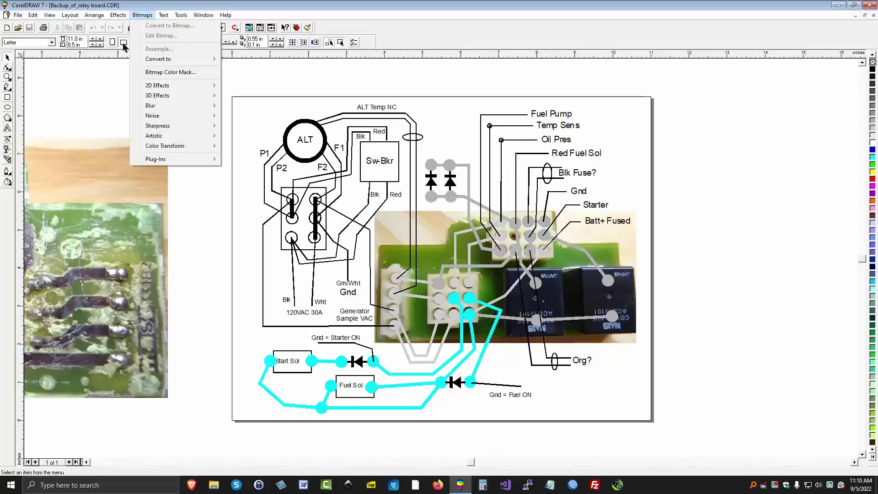
{"action": "left_click", "coordinate": [112, 73]}
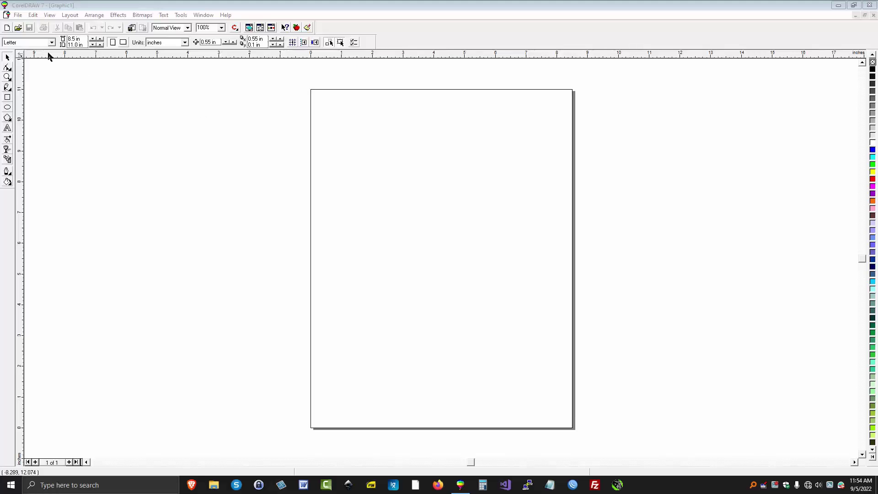
In the Import dialog, browse to Pictures > bikes and select DSC08568.JPG
{"action": "left_click", "coordinate": [19, 15]}
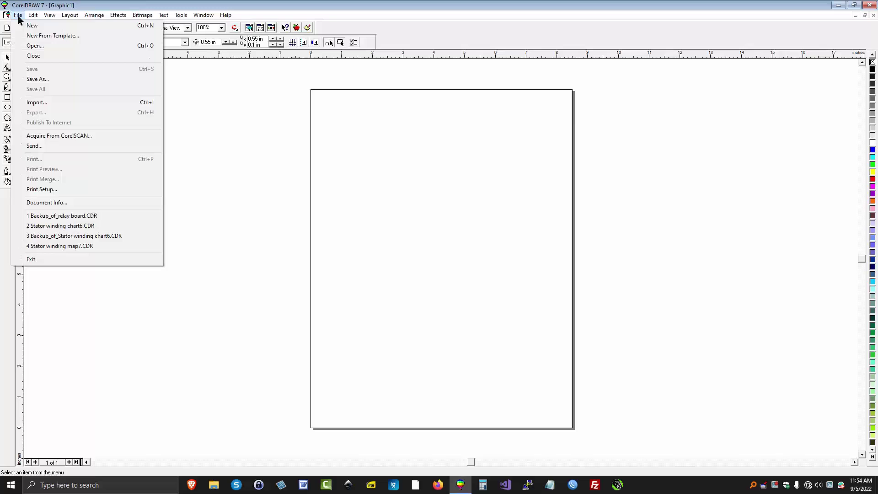
{"action": "left_click", "coordinate": [31, 102]}
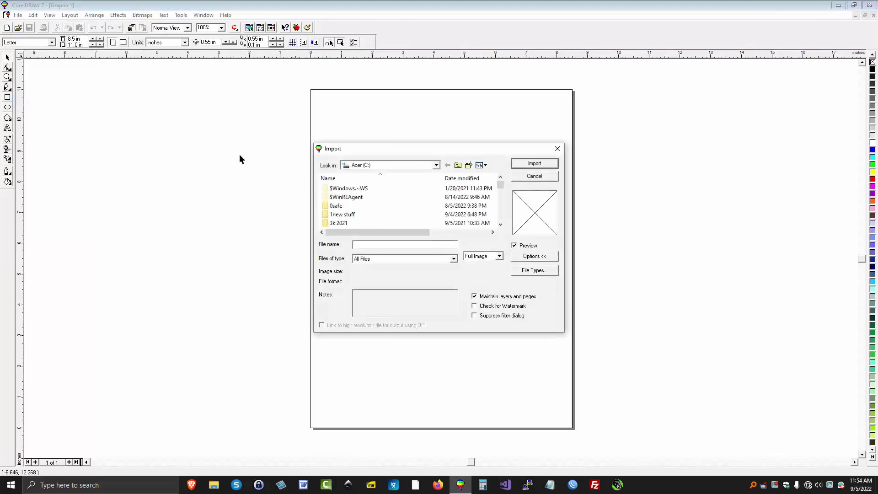
{"action": "scroll", "coordinate": [418, 212], "scroll_direction": "down", "scroll_amount": 3}
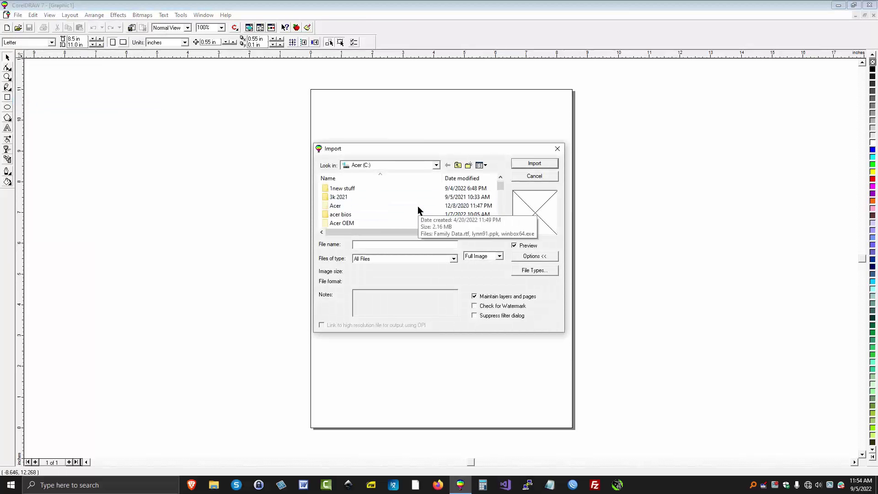
{"action": "scroll", "coordinate": [418, 211], "scroll_direction": "down", "scroll_amount": 3}
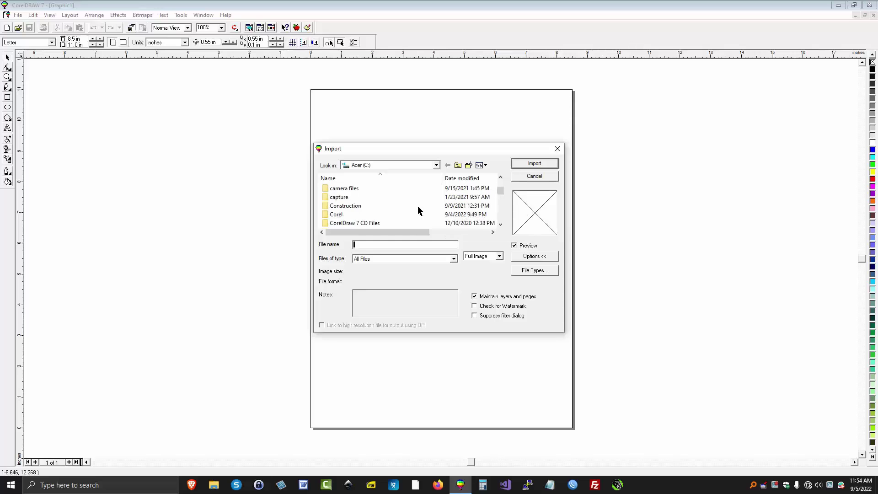
{"action": "scroll", "coordinate": [417, 210], "scroll_direction": "down", "scroll_amount": 3}
{"action": "double_click", "coordinate": [414, 224]}
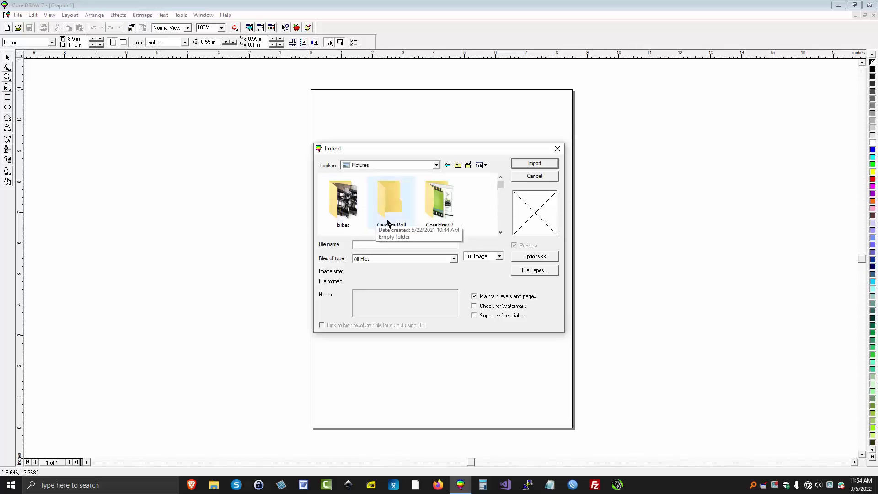
{"action": "double_click", "coordinate": [344, 207]}
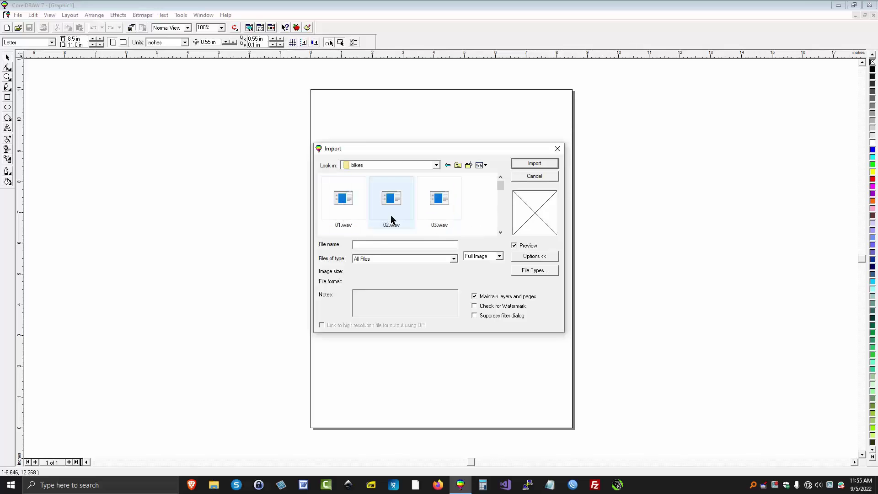
{"action": "scroll", "coordinate": [424, 217], "scroll_direction": "down", "scroll_amount": 3}
{"action": "scroll", "coordinate": [424, 217], "scroll_direction": "down", "scroll_amount": 1}
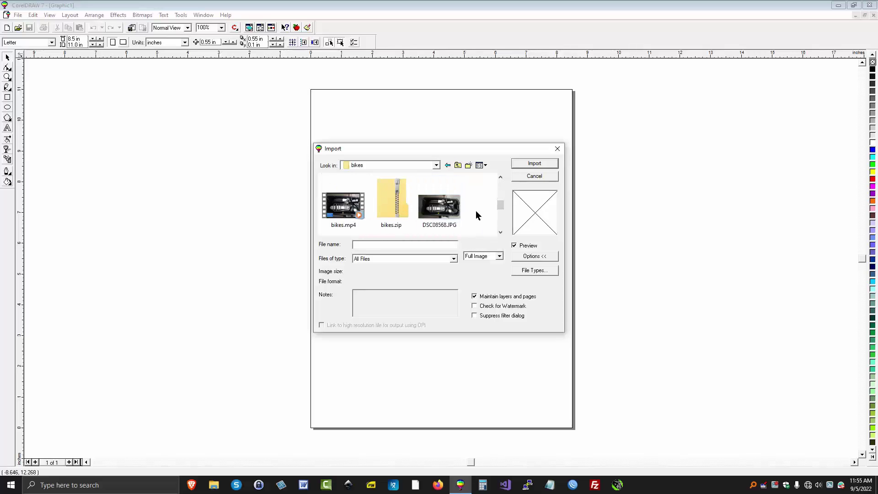
{"action": "left_click", "coordinate": [435, 209]}
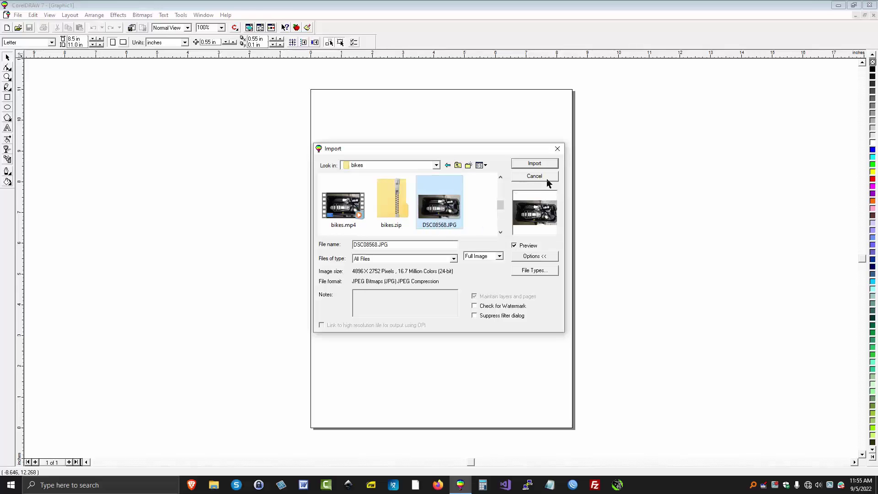
Import DSC08568.JPG, drag the oversized photo down and right, and scale it to about 75.6%
{"action": "left_click", "coordinate": [538, 165]}
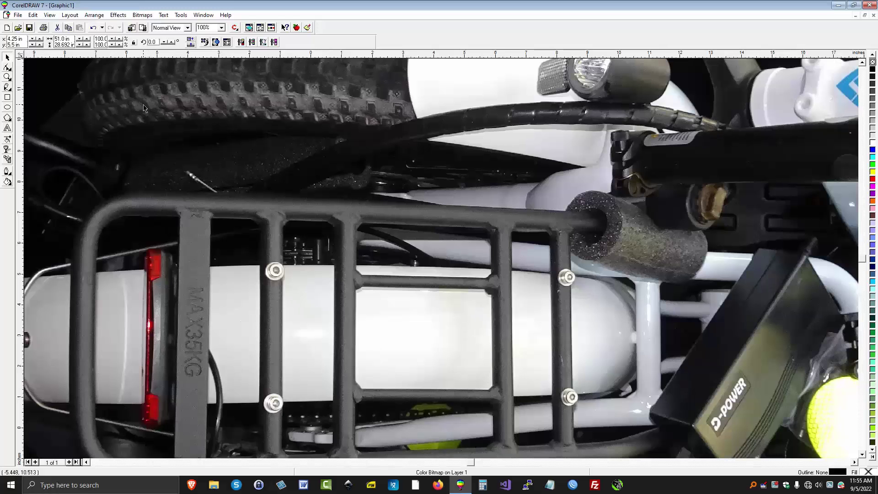
{"action": "left_click_drag", "start_coordinate": [144, 108], "coordinate": [223, 195]}
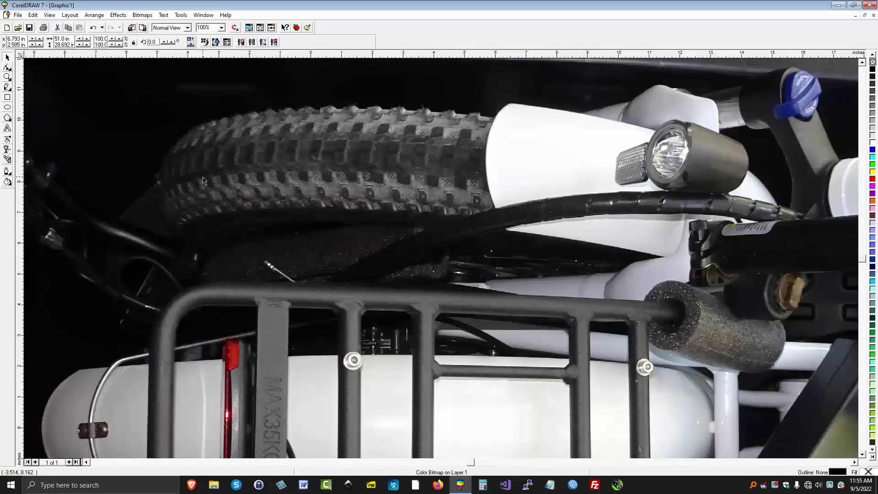
{"action": "left_click_drag", "start_coordinate": [125, 121], "coordinate": [302, 286]}
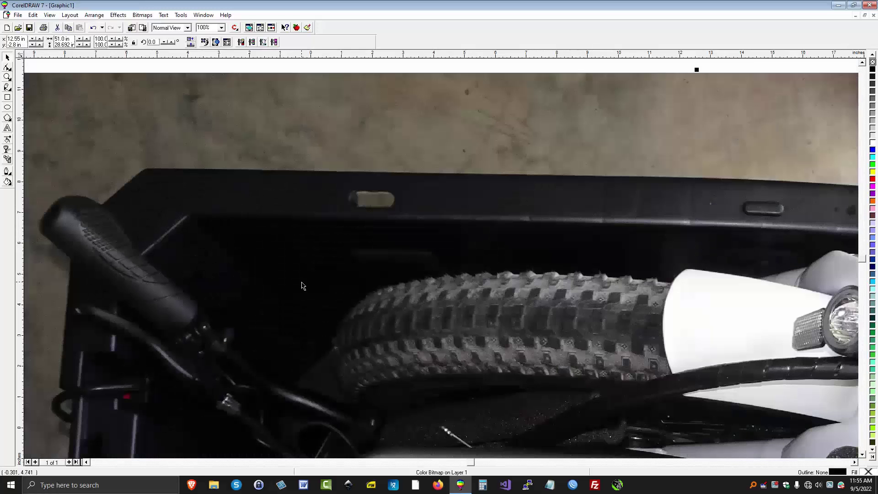
{"action": "left_click_drag", "start_coordinate": [139, 183], "coordinate": [343, 298]}
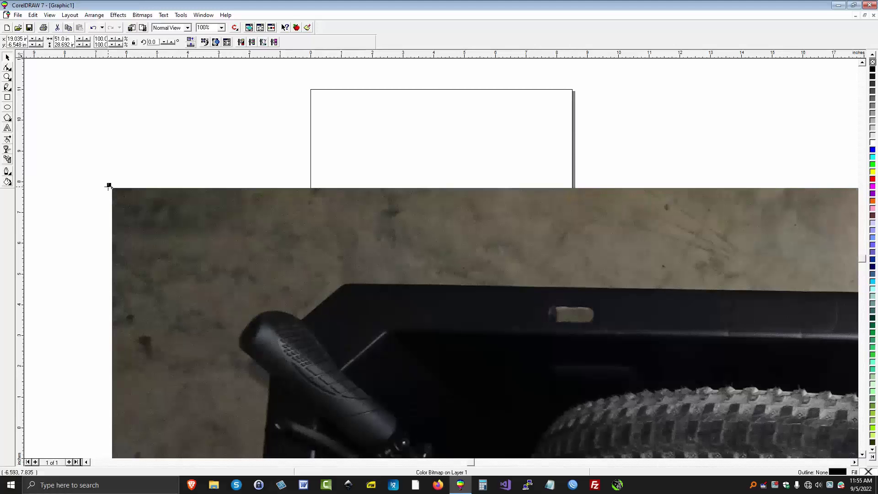
{"action": "left_click_drag", "start_coordinate": [109, 185], "coordinate": [485, 402]}
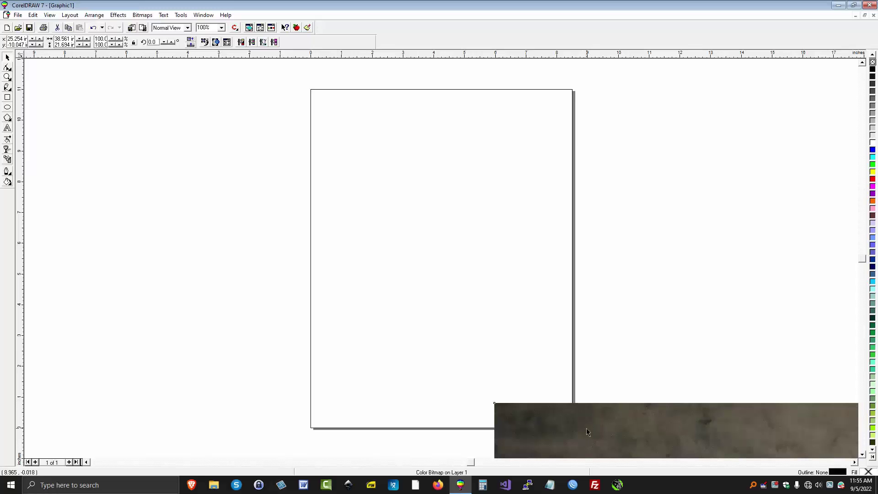
Shrink the photo further to about 4.98 x 2.80 in and place it in the lower page
{"action": "mouse_move", "coordinate": [587, 432]}
{"action": "left_mouse_down"}
{"action": "mouse_move", "coordinate": [325, 221]}
{"action": "mouse_move", "coordinate": [215, 99]}
{"action": "mouse_move", "coordinate": [215, 107]}
{"action": "left_mouse_up"}
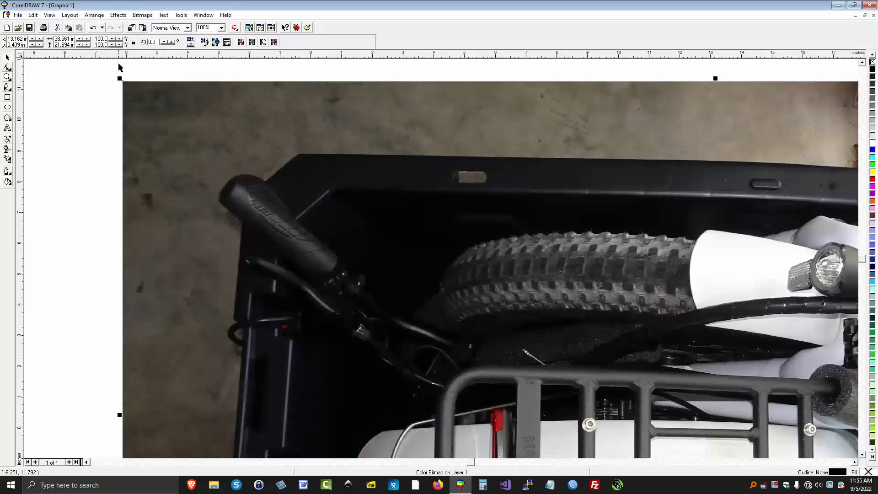
{"action": "left_click_drag", "start_coordinate": [119, 79], "coordinate": [447, 322]}
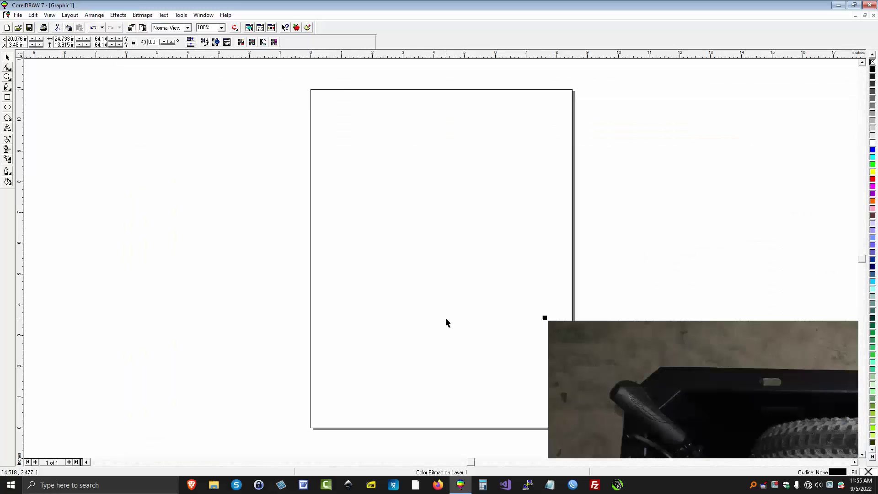
{"action": "left_click_drag", "start_coordinate": [639, 365], "coordinate": [186, 128]}
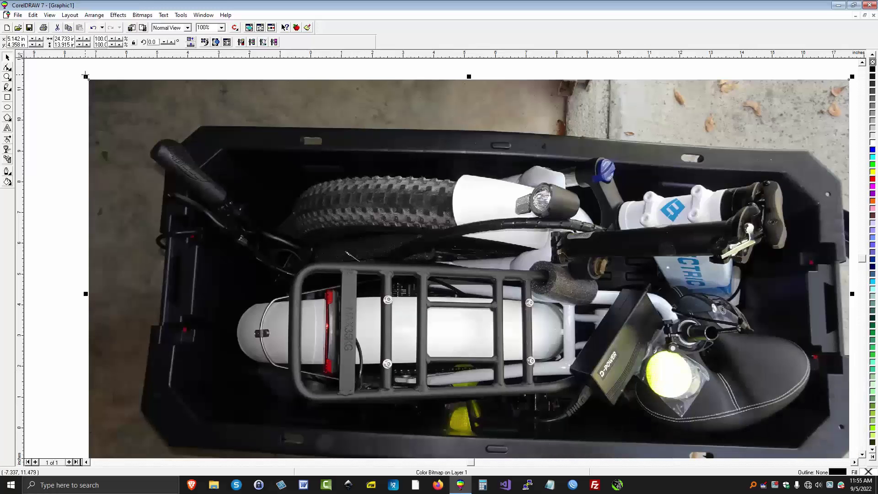
{"action": "left_click_drag", "start_coordinate": [265, 221], "coordinate": [452, 322]}
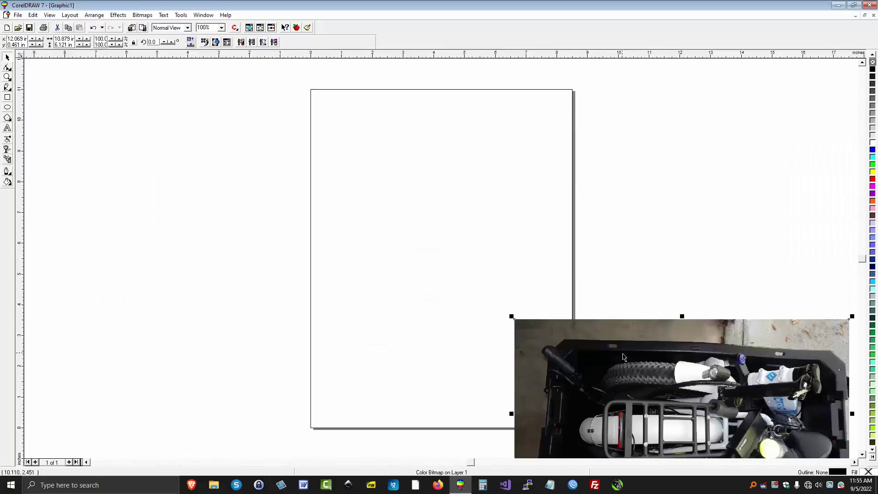
{"action": "left_click_drag", "start_coordinate": [634, 359], "coordinate": [389, 179]}
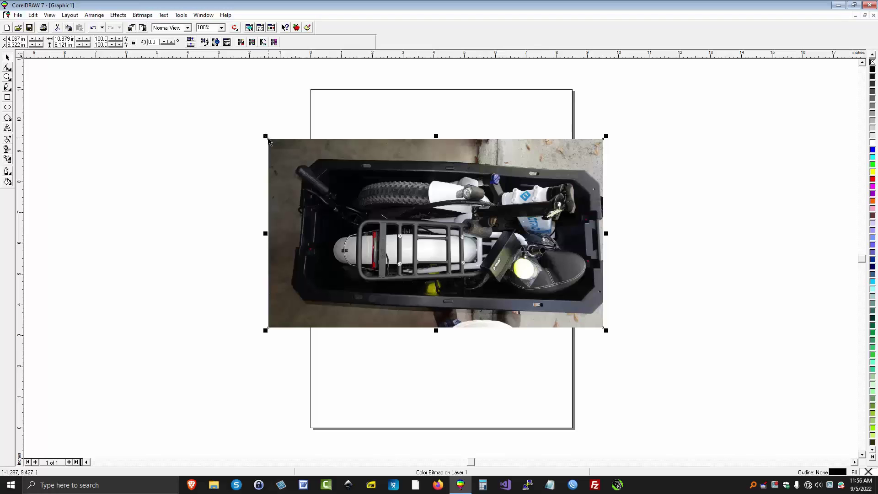
{"action": "left_click_drag", "start_coordinate": [264, 136], "coordinate": [446, 238]}
{"action": "left_click_drag", "start_coordinate": [554, 291], "coordinate": [458, 350]}
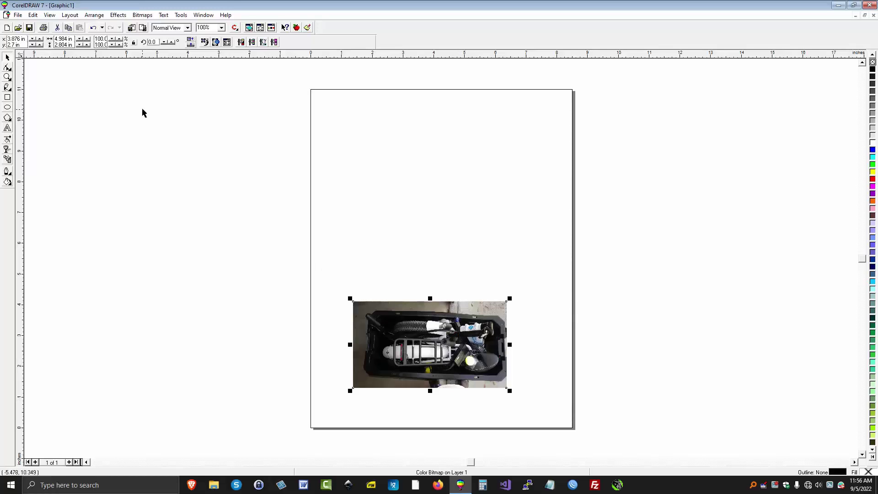
Deselect, start a second import, show DSC08569.JPG's image details, and import it onto the page
{"action": "left_click", "coordinate": [137, 151]}
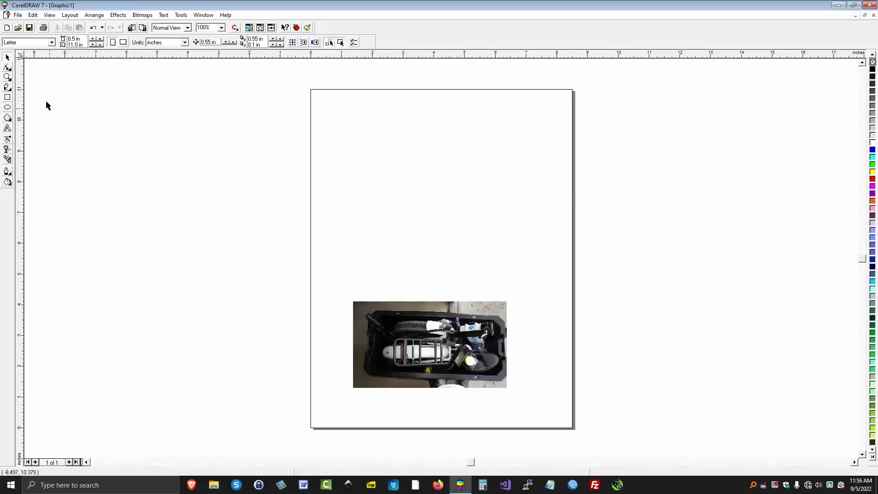
{"action": "left_click", "coordinate": [18, 15]}
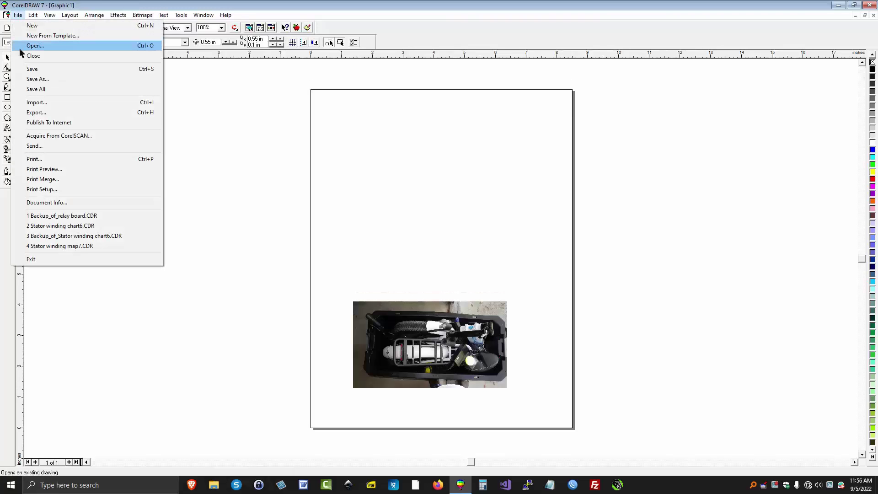
{"action": "left_click", "coordinate": [39, 103]}
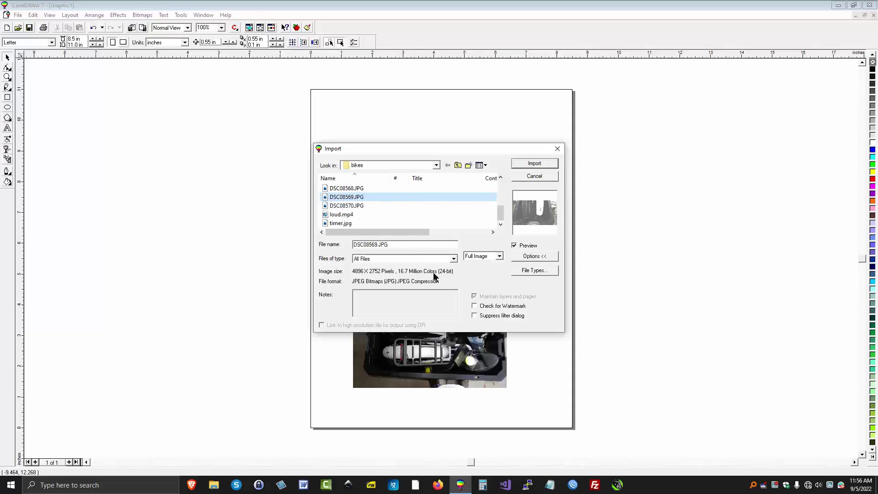
{"action": "left_click", "coordinate": [538, 259]}
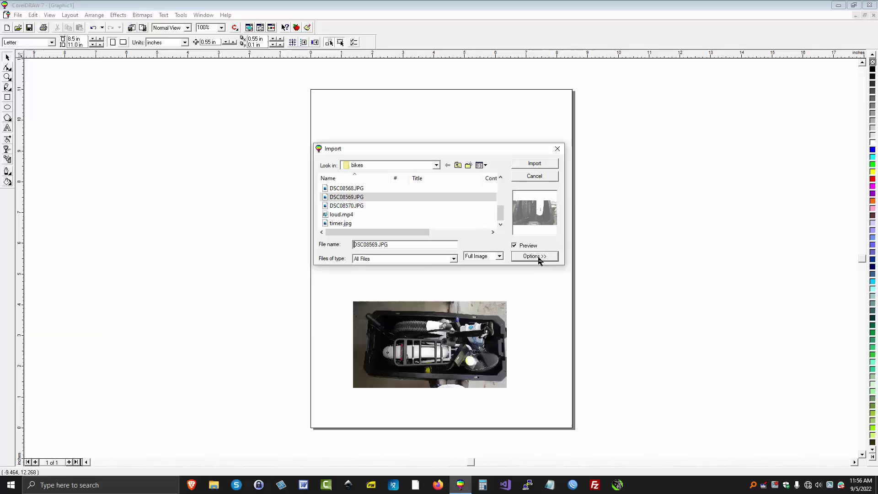
{"action": "left_click", "coordinate": [538, 257]}
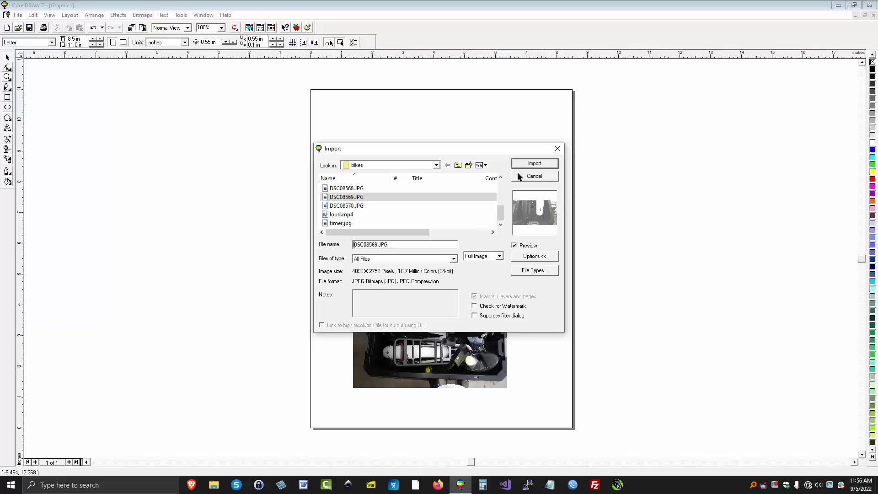
{"action": "left_click", "coordinate": [535, 165]}
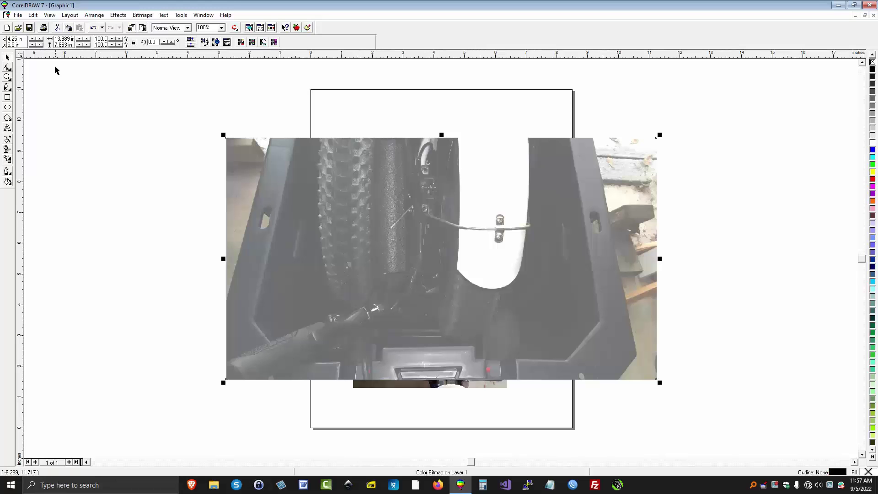
Lower the new photo to a Y position of 5.3 in
{"action": "left_click", "coordinate": [33, 45]}
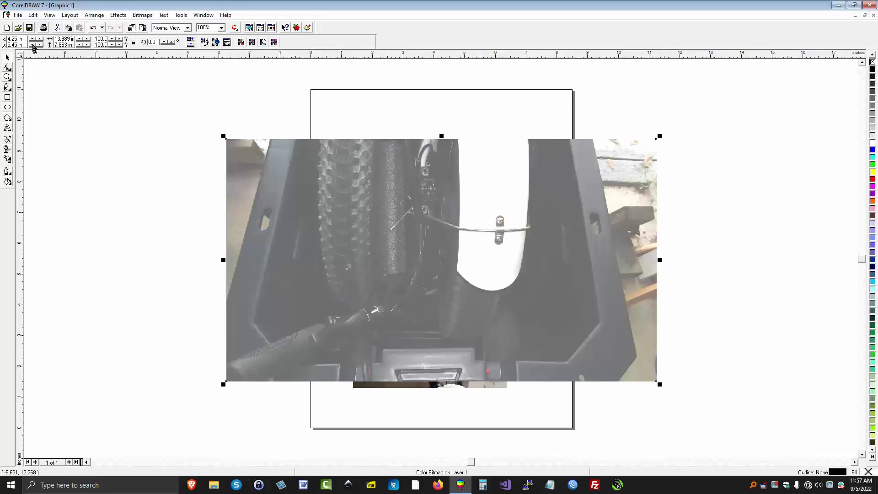
{"action": "left_click", "coordinate": [33, 45]}
{"action": "left_click", "coordinate": [33, 46]}
{"action": "left_click", "coordinate": [33, 45]}
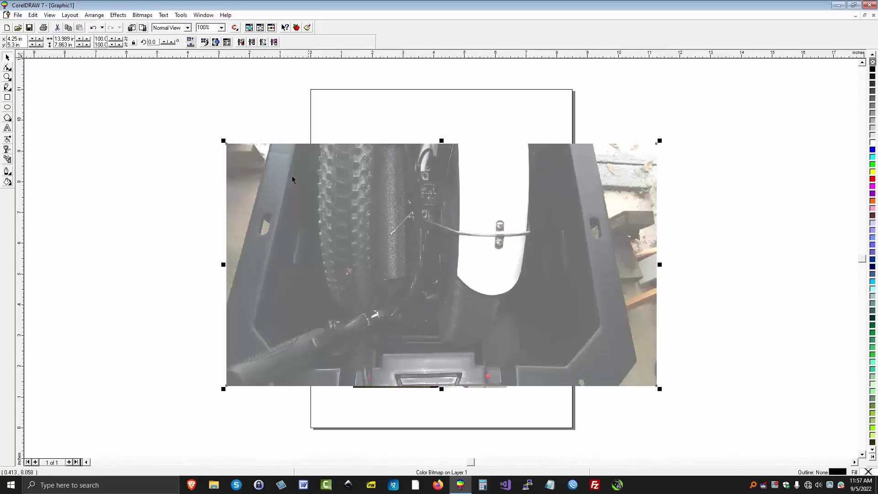
Step the photo's height down until it measures 13.562 x 6.363 in
{"action": "left_click", "coordinate": [78, 45]}
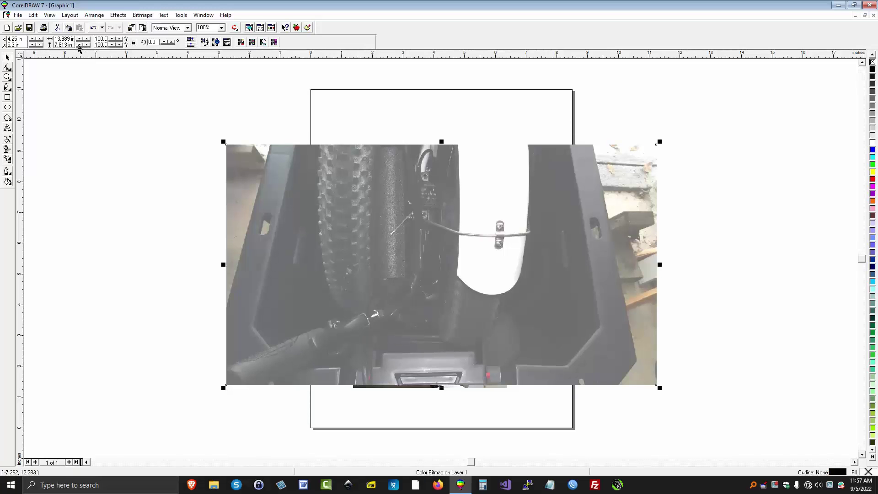
{"action": "left_click", "coordinate": [78, 45]}
{"action": "left_click", "coordinate": [78, 45]}
{"action": "left_click", "coordinate": [78, 45]}
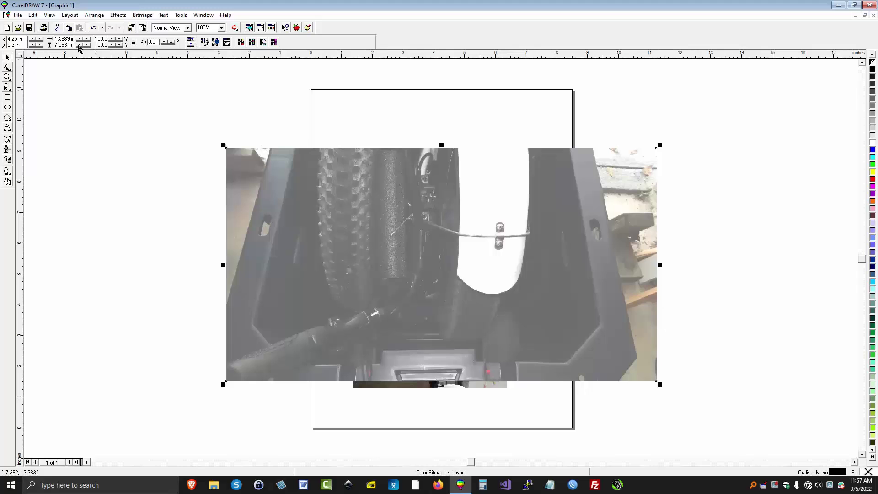
{"action": "left_click", "coordinate": [78, 46]}
{"action": "left_click", "coordinate": [78, 45]}
{"action": "left_click", "coordinate": [78, 45]}
{"action": "left_click", "coordinate": [78, 46]}
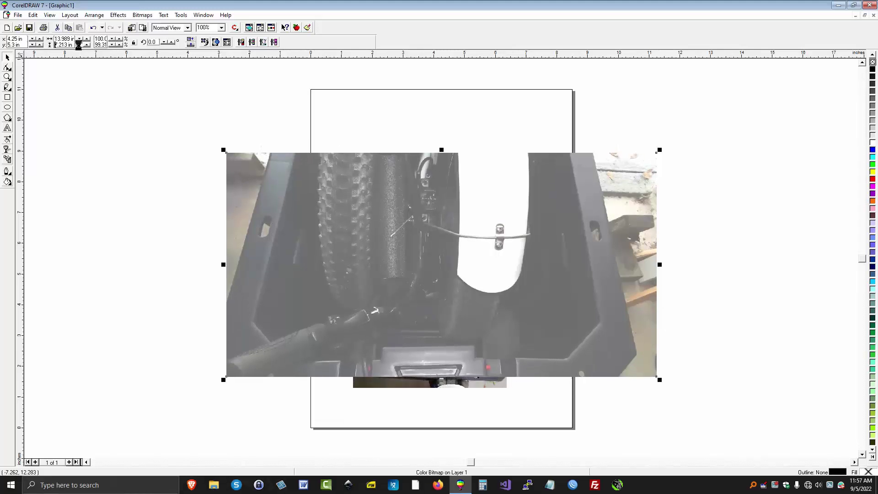
{"action": "left_click", "coordinate": [78, 46]}
{"action": "left_click", "coordinate": [78, 45]}
{"action": "left_click", "coordinate": [78, 46]}
{"action": "left_click", "coordinate": [78, 46]}
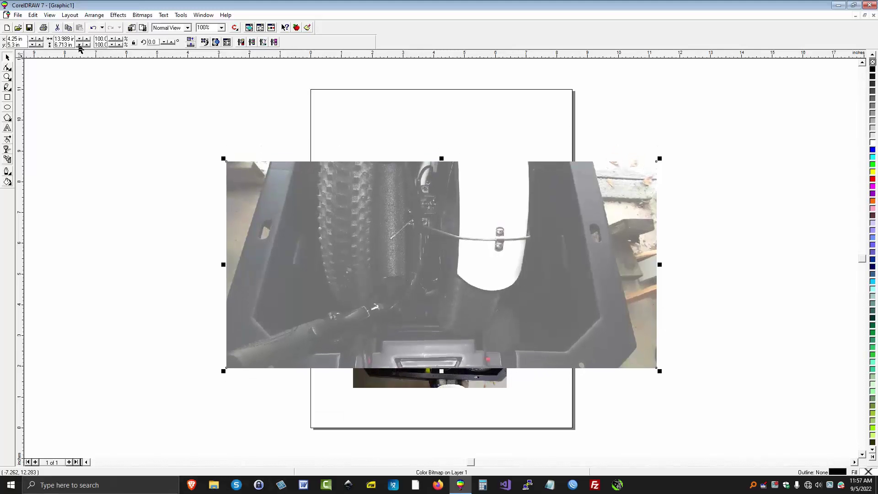
{"action": "left_click", "coordinate": [78, 45]}
{"action": "left_click", "coordinate": [79, 46]}
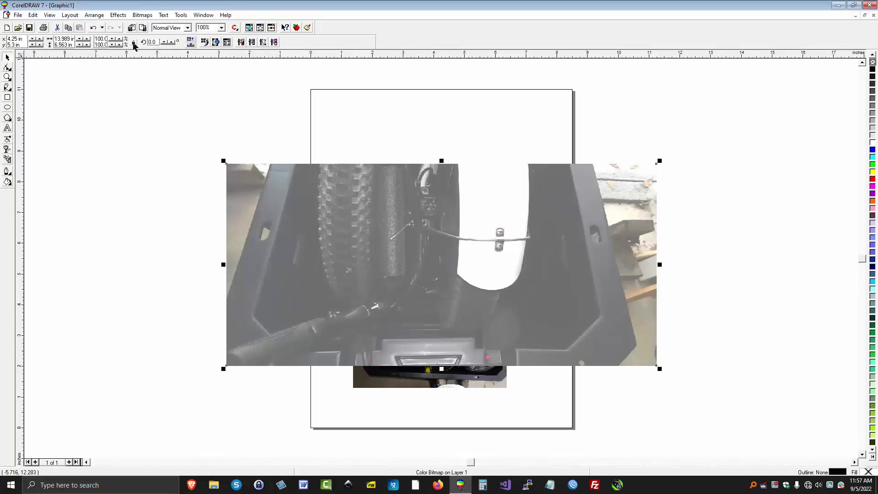
{"action": "left_click", "coordinate": [80, 44]}
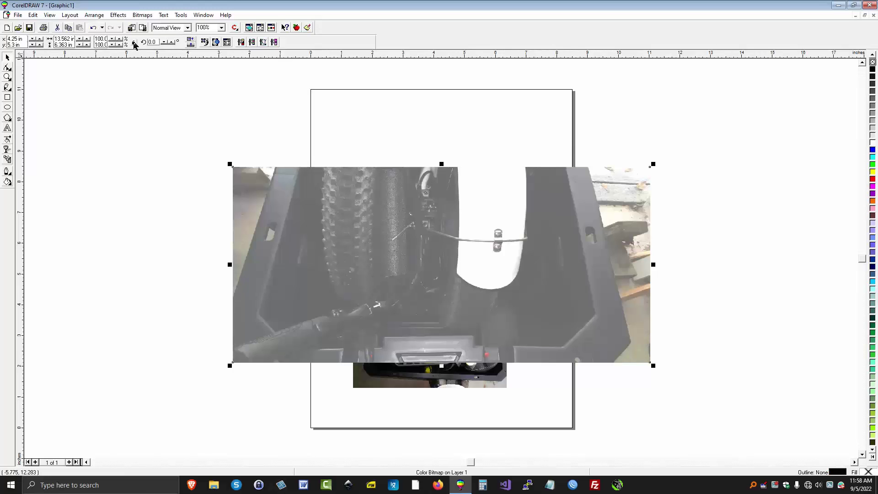
Shrink the second photo proportionally to about 12 inches wide, then select the width field
{"action": "left_click", "coordinate": [81, 41]}
{"action": "left_click", "coordinate": [81, 41]}
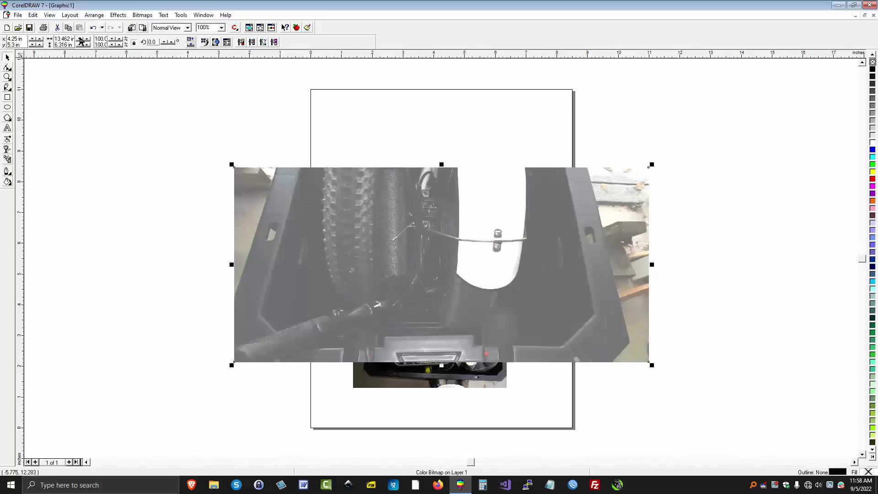
{"action": "left_click", "coordinate": [81, 41]}
{"action": "left_click", "coordinate": [81, 41]}
{"action": "left_click", "coordinate": [82, 42]}
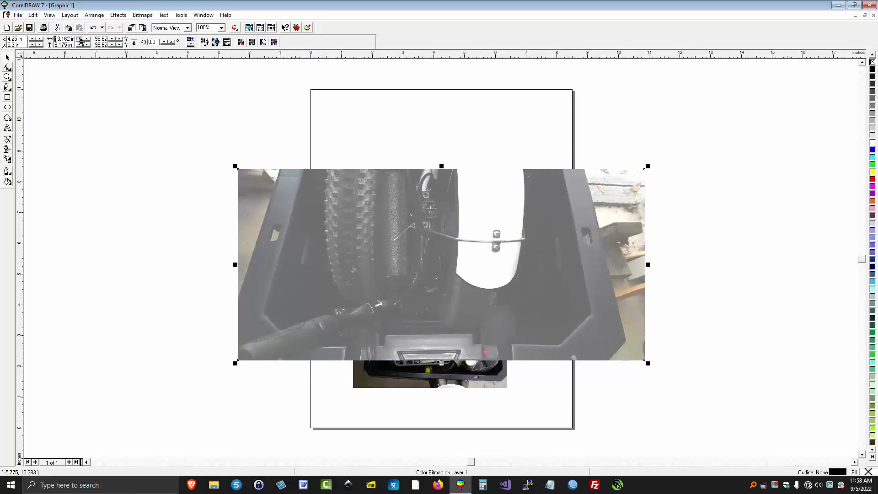
{"action": "left_click", "coordinate": [82, 41]}
{"action": "left_click", "coordinate": [82, 41]}
{"action": "left_click", "coordinate": [81, 41]}
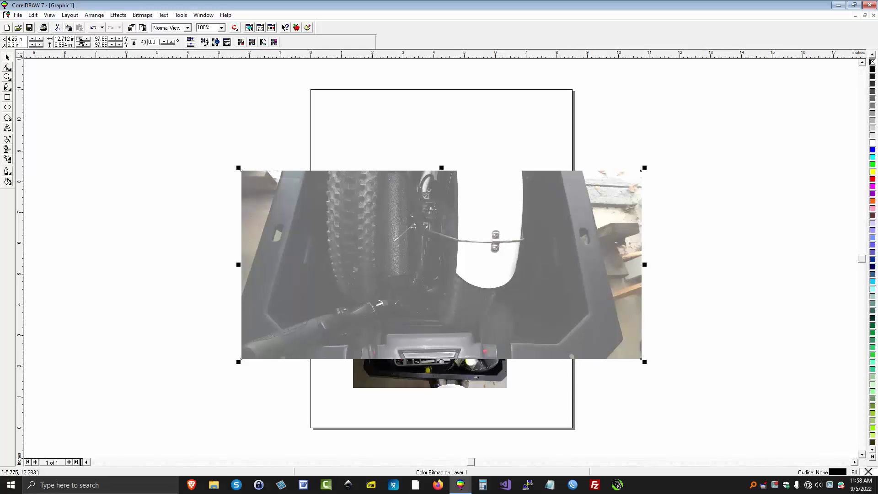
{"action": "left_click", "coordinate": [81, 41]}
{"action": "left_click", "coordinate": [81, 42]}
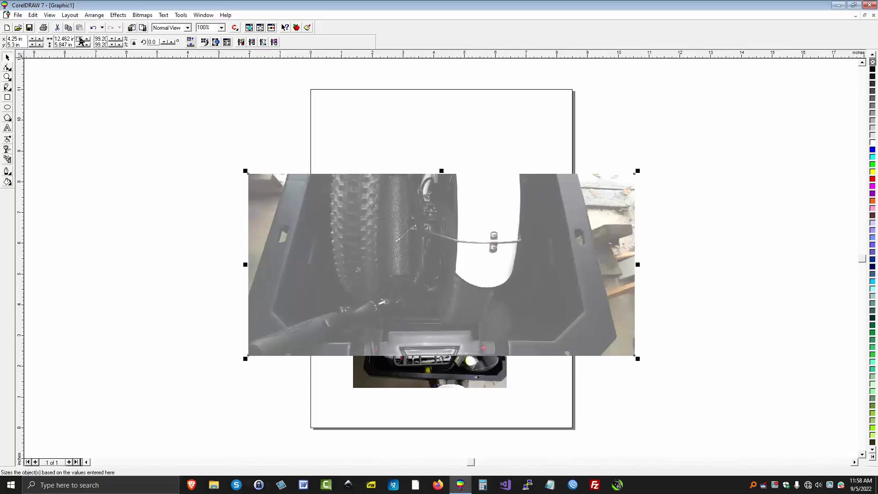
{"action": "left_click", "coordinate": [81, 41]}
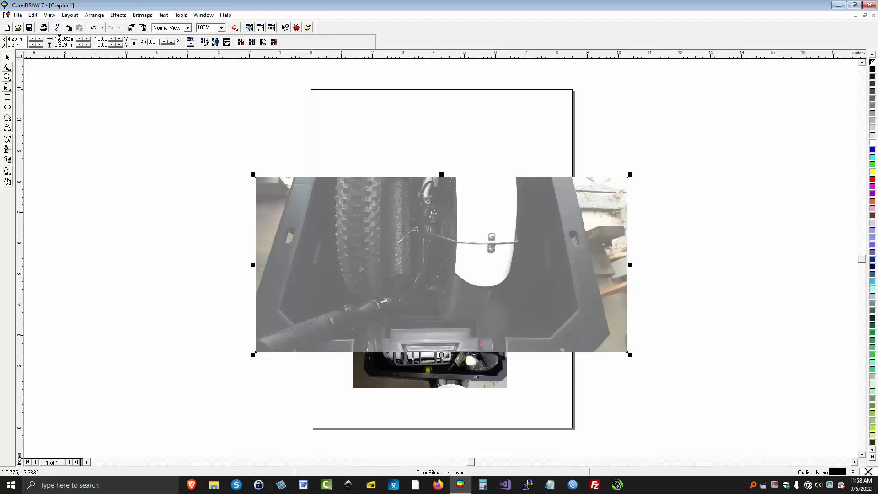
{"action": "left_click", "coordinate": [59, 38]}
Apply the 3.0-inch width to the second bike photo, keeping its proportions at 3.0 x 1.407 in
{"action": "key", "text": "Return"}
{"action": "key", "text": "Return"}
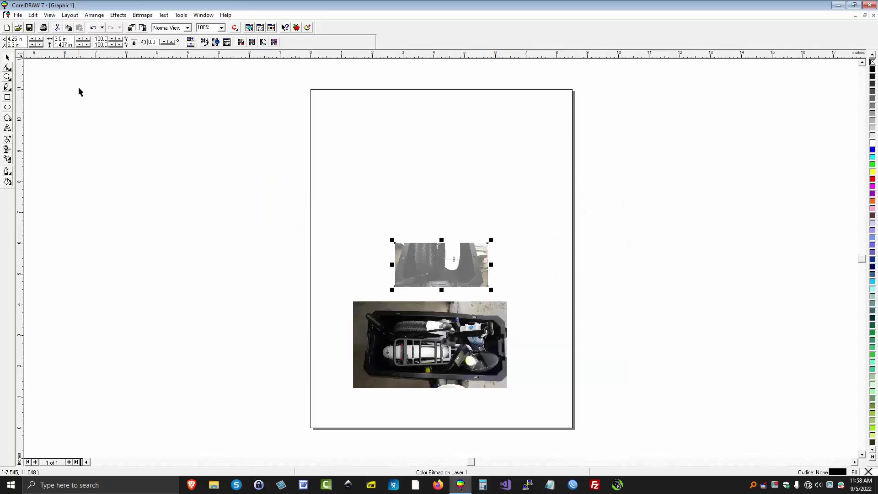